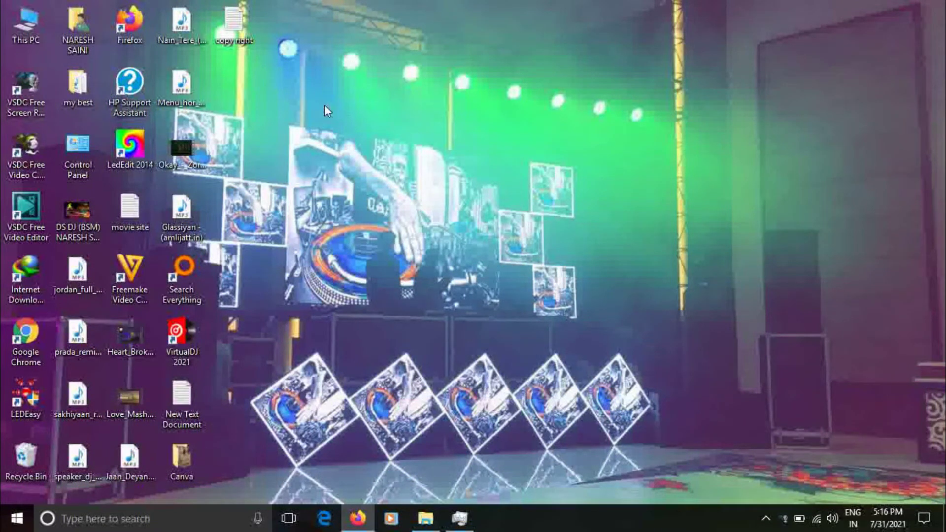
# Step: Open Firefox and sign in to Gmail by entering the account's e-mail address and password
pyautogui.doubleClick(129, 26)
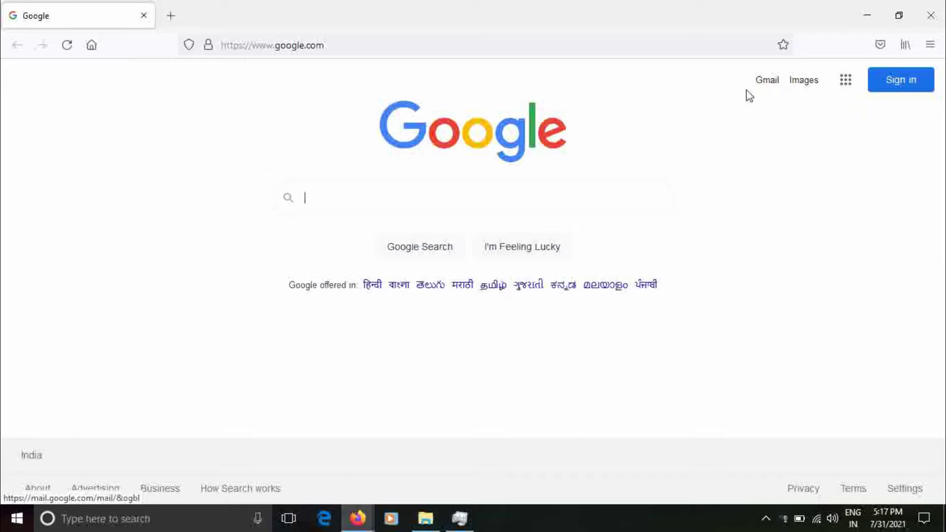
pyautogui.click(935, 87)
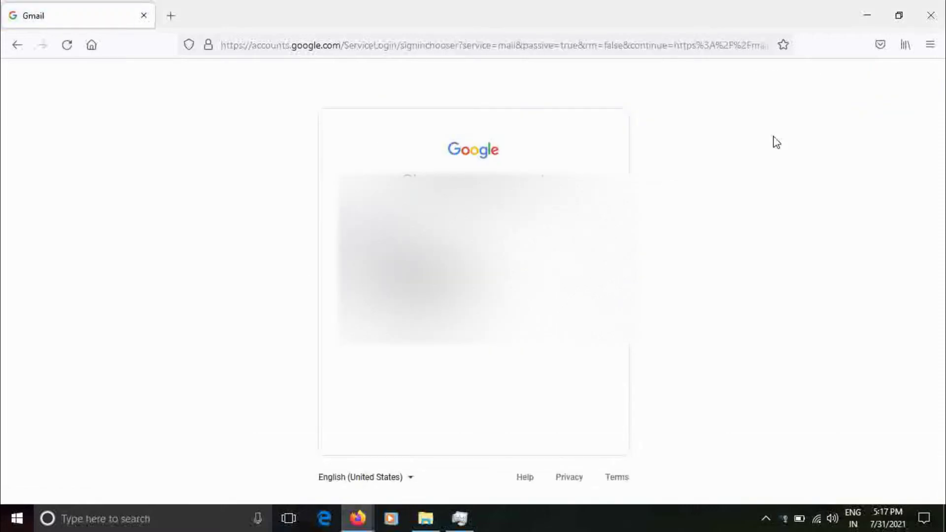
pyautogui.click(419, 302)
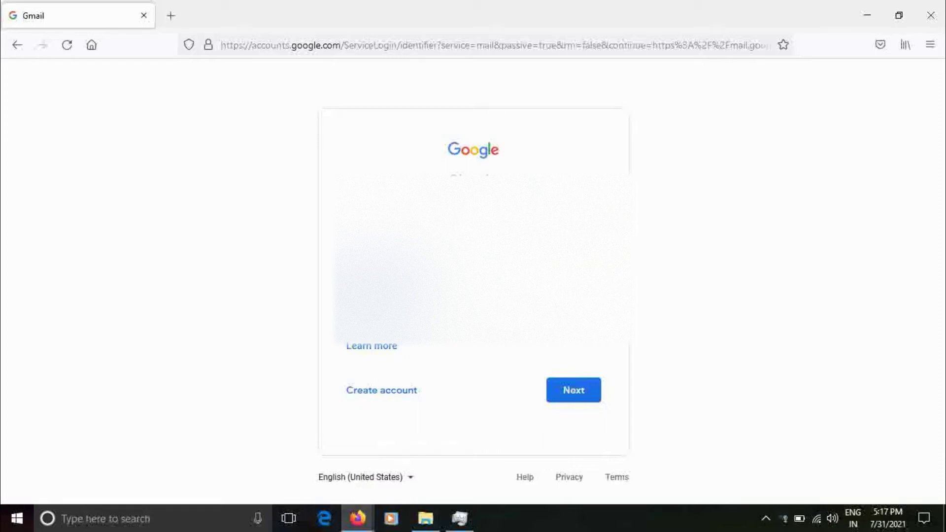
pyautogui.click(577, 388)
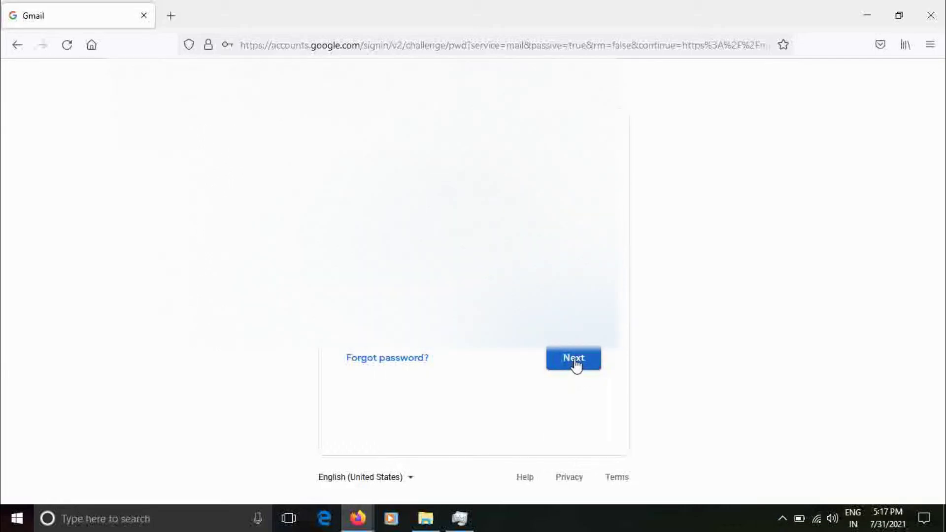
pyautogui.click(575, 365)
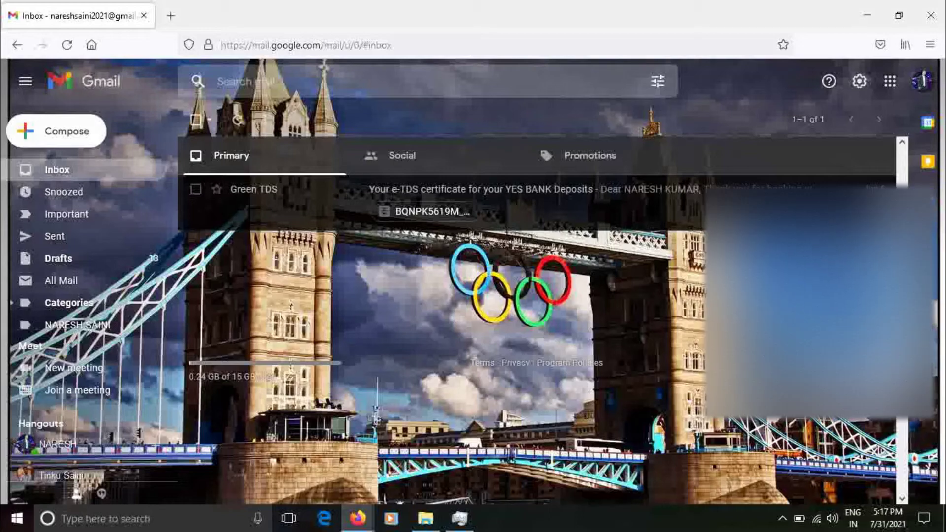
# Step: Open the management page of the signed-in Google Account and go to its Security settings
pyautogui.click(922, 82)
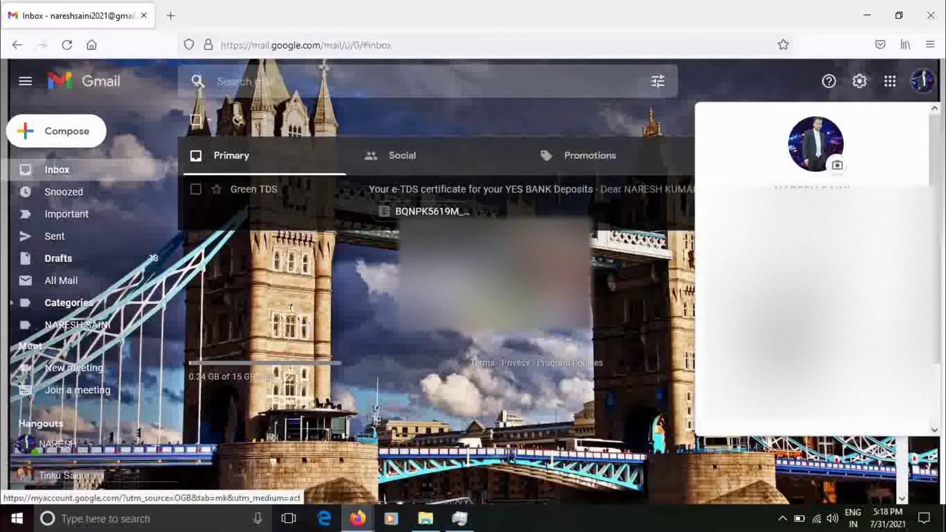
pyautogui.click(816, 212)
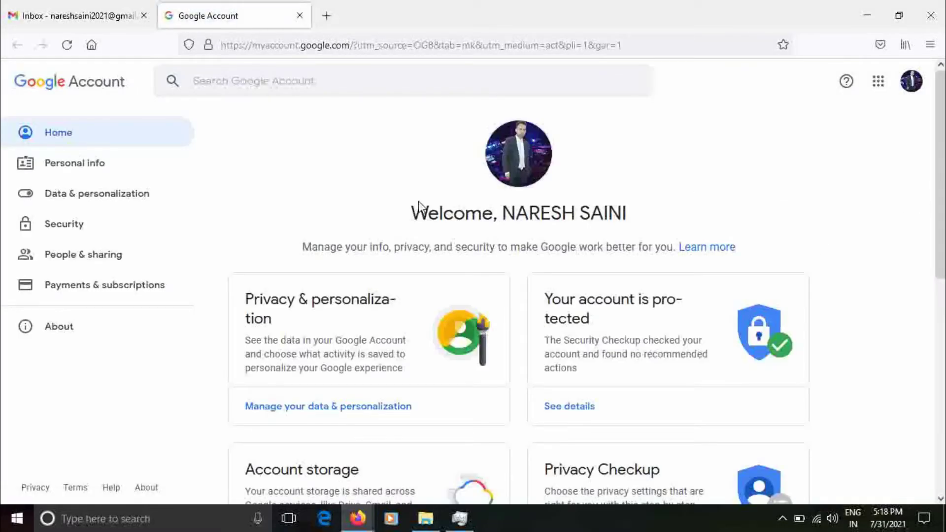
pyautogui.click(131, 204)
pyautogui.moveTo(936, 160); pyautogui.dragTo(935, 90)
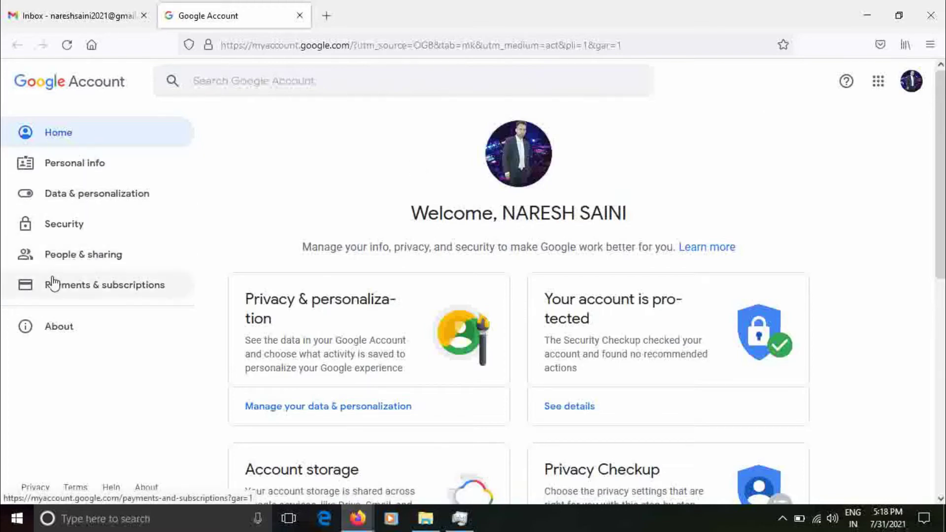
pyautogui.click(63, 231)
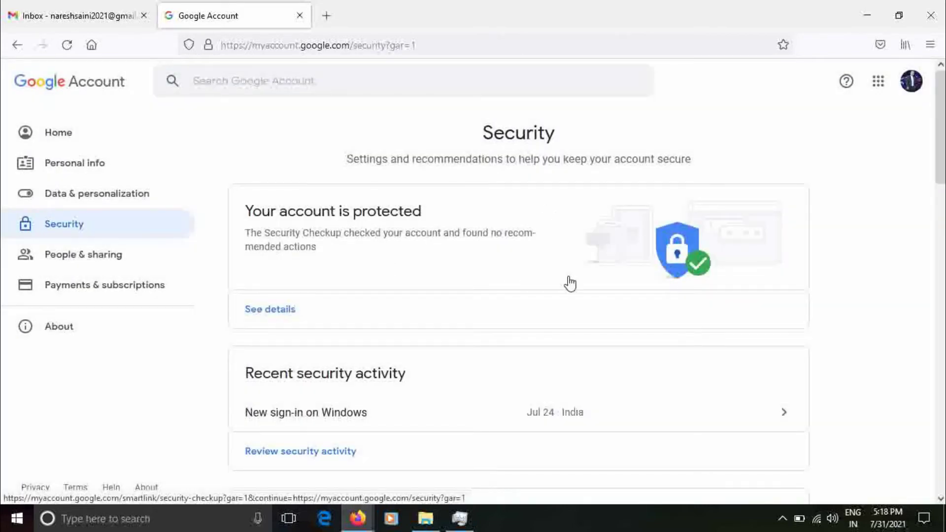
# Step: Start finding a lost device from the account's device list and select the Vivo 1907
pyautogui.moveTo(941, 118); pyautogui.dragTo(937, 346)
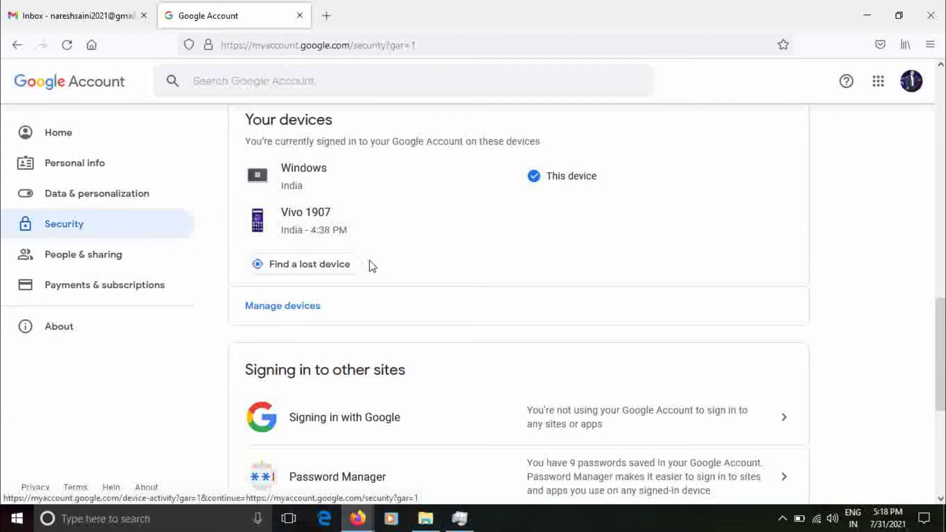
pyautogui.click(283, 271)
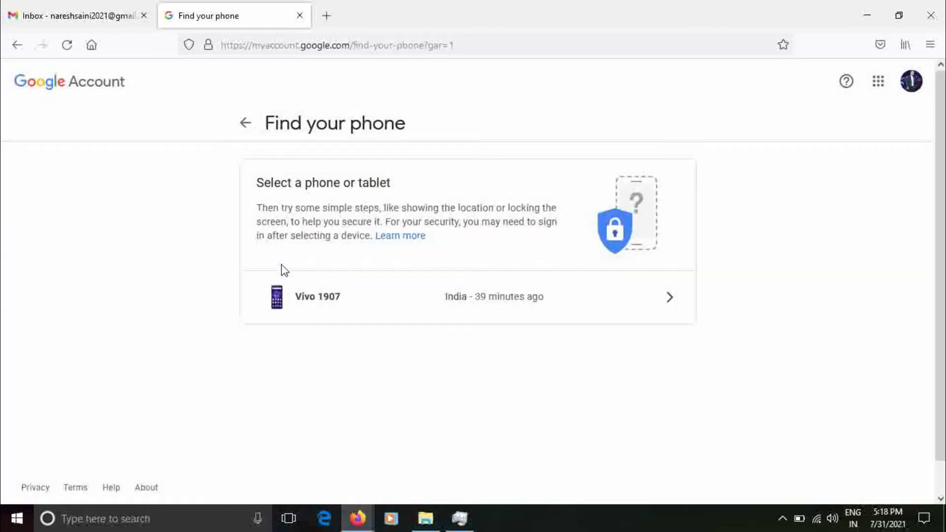
pyautogui.click(646, 305)
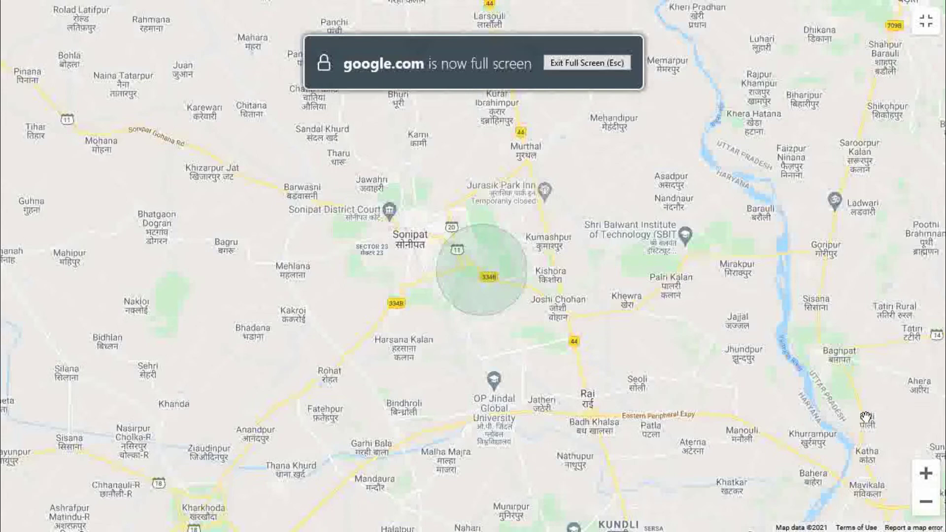
# Step: Examine the phone's approximate location on the full-screen map, from street level out to the wider region
pyautogui.click(927, 475)
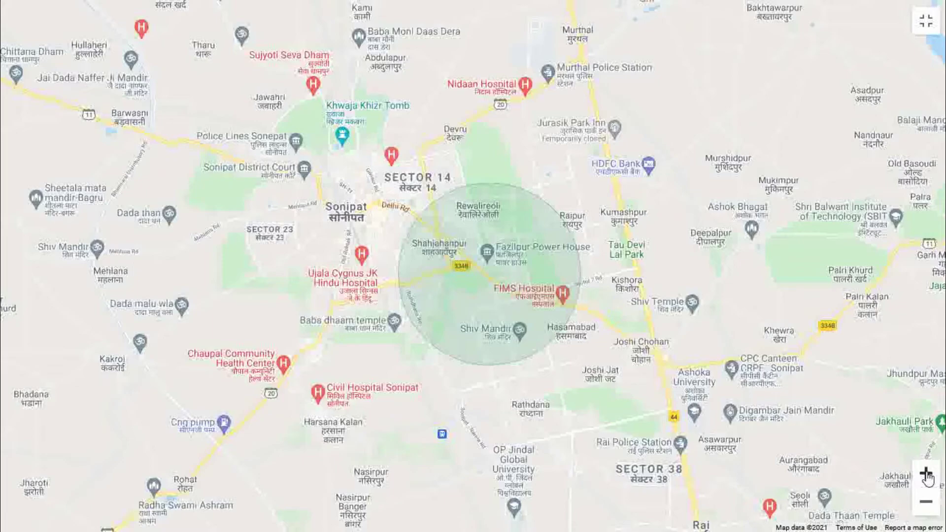
pyautogui.click(927, 475)
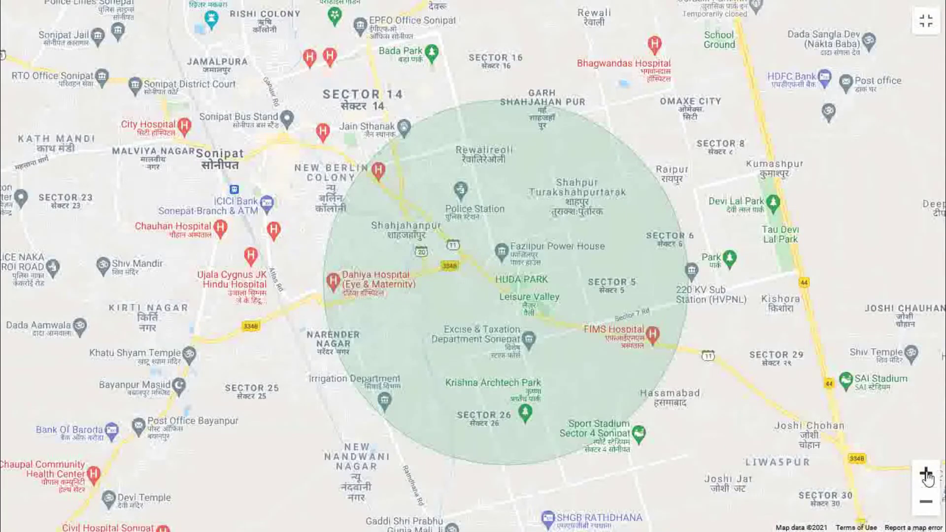
pyautogui.click(926, 475)
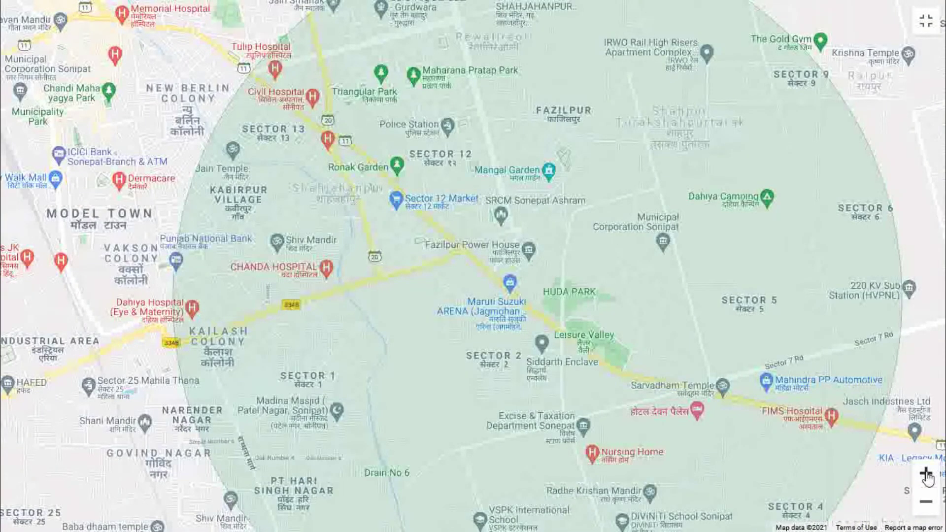
pyautogui.click(927, 475)
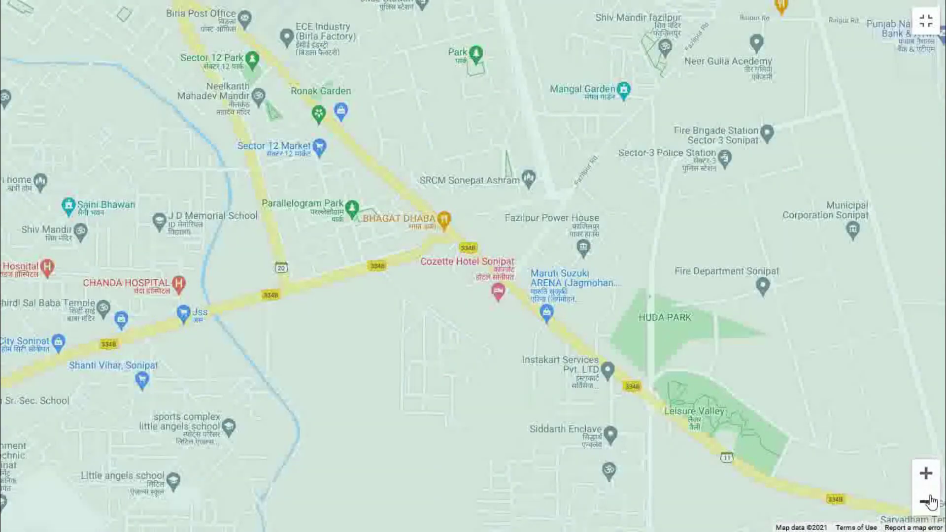
pyautogui.click(926, 474)
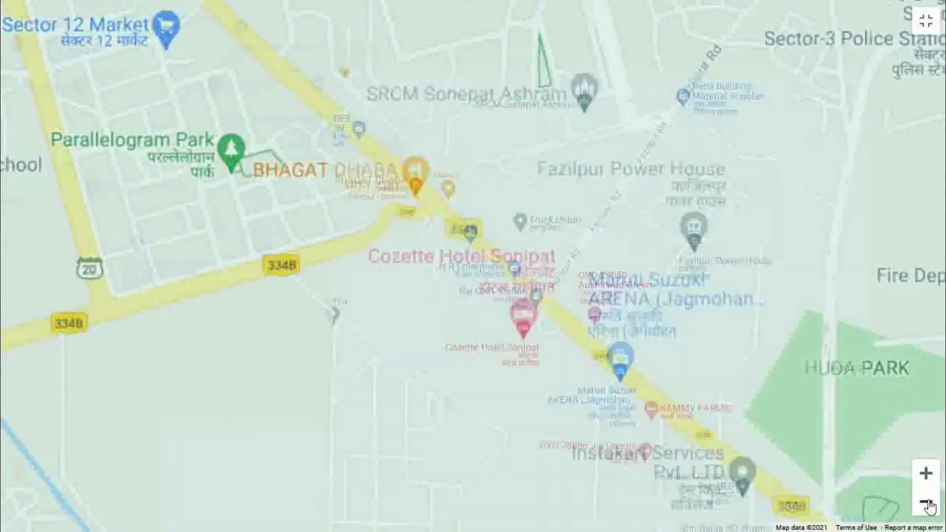
pyautogui.click(927, 504)
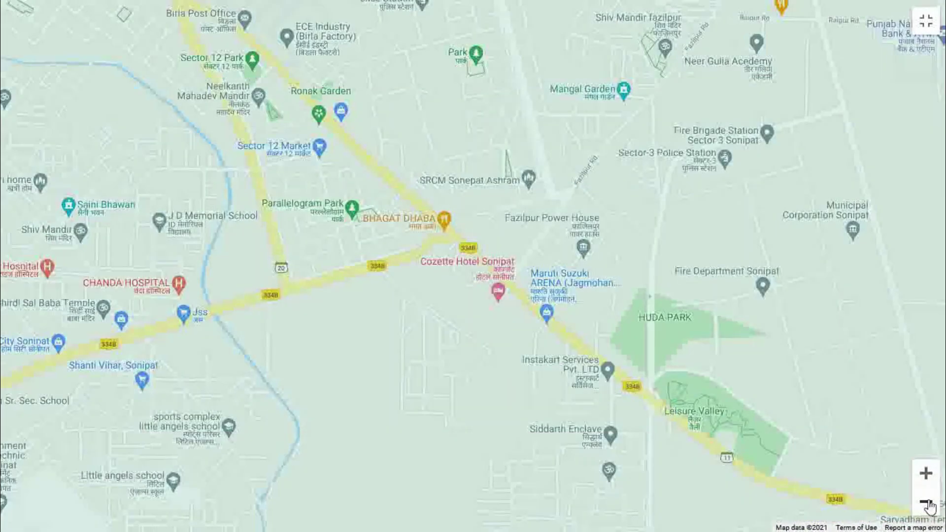
pyautogui.click(926, 504)
pyautogui.click(926, 503)
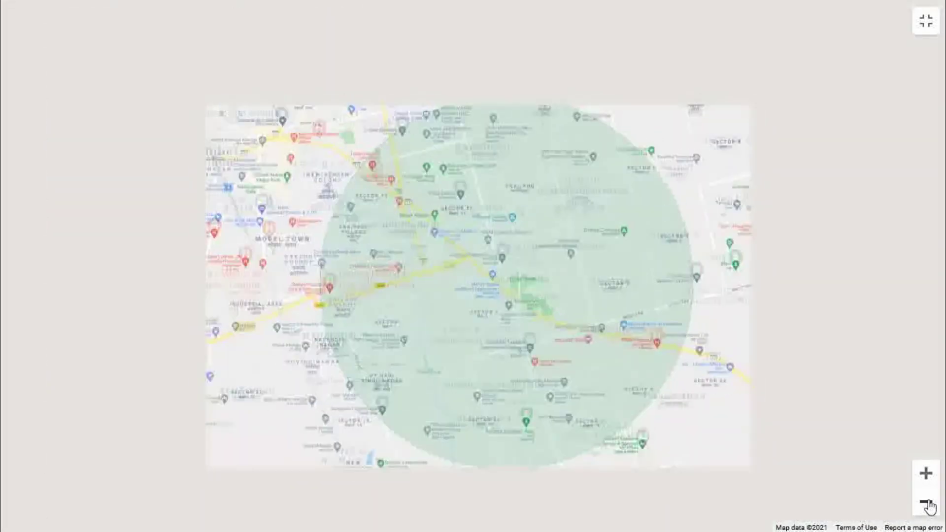
pyautogui.click(927, 503)
pyautogui.click(927, 504)
pyautogui.click(927, 504)
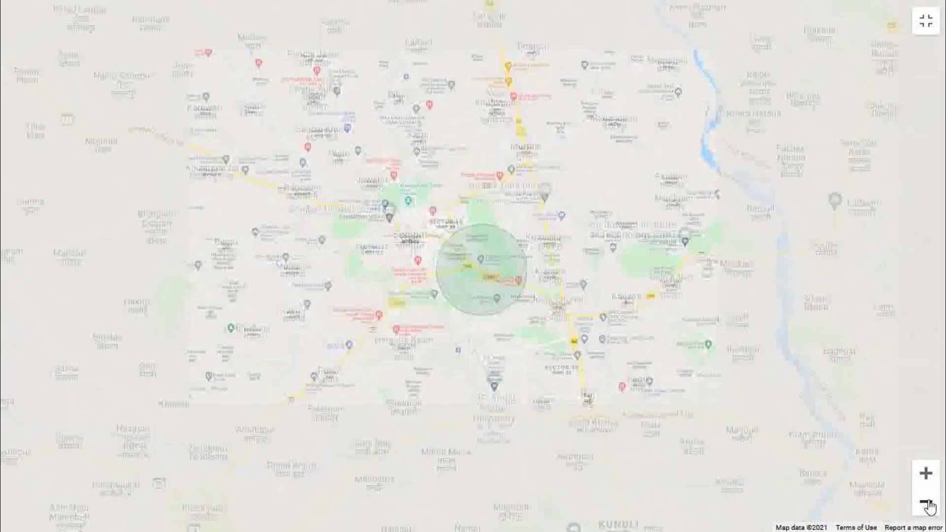
pyautogui.click(926, 504)
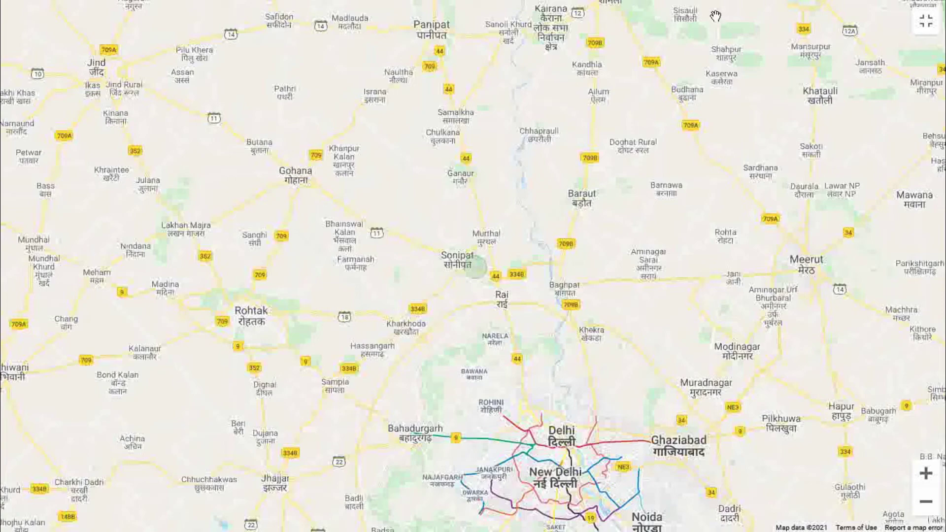
# Step: Leave the full-screen map and examine where the phone's marker lies within the surrounding region
pyautogui.click(927, 20)
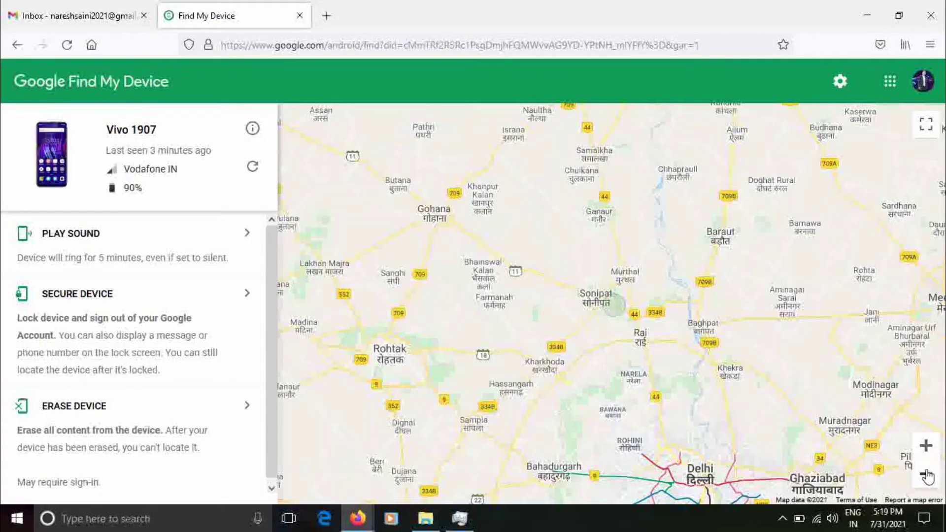
pyautogui.click(928, 475)
pyautogui.click(927, 447)
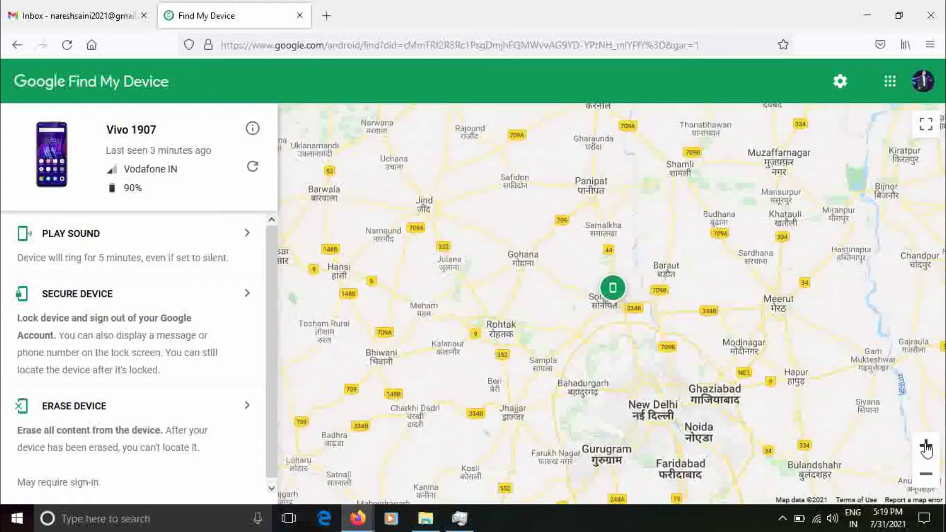
pyautogui.click(927, 448)
pyautogui.click(928, 476)
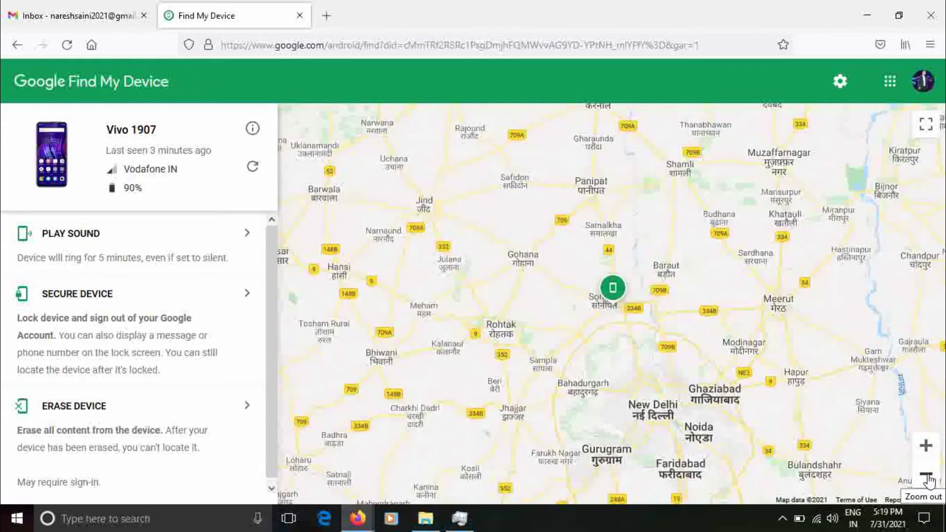
pyautogui.click(928, 476)
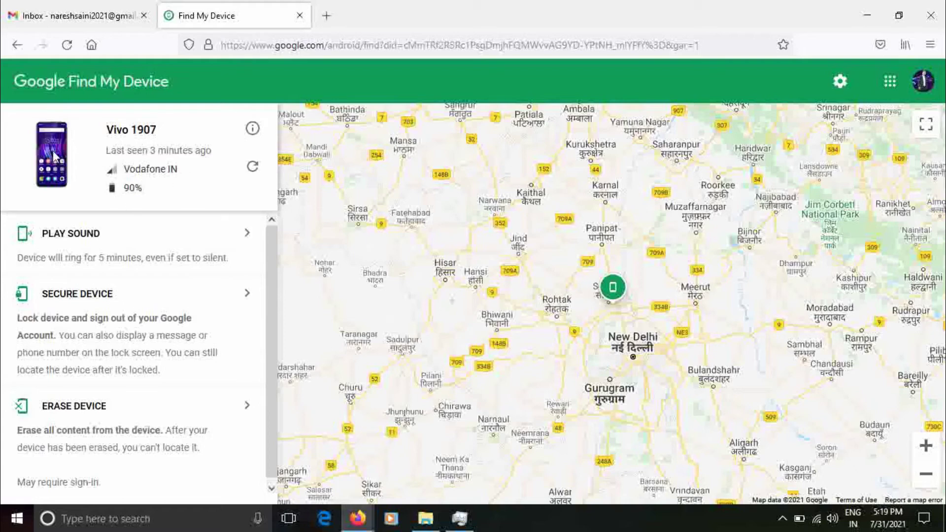
# Step: Ring the Vivo 1907 with Play Sound, stop the ringing and return to the device actions
pyautogui.click(214, 250)
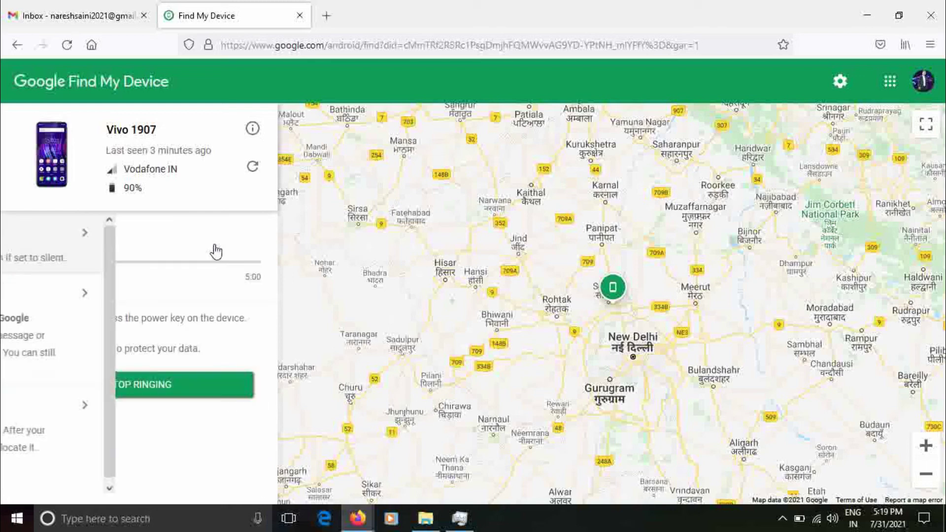
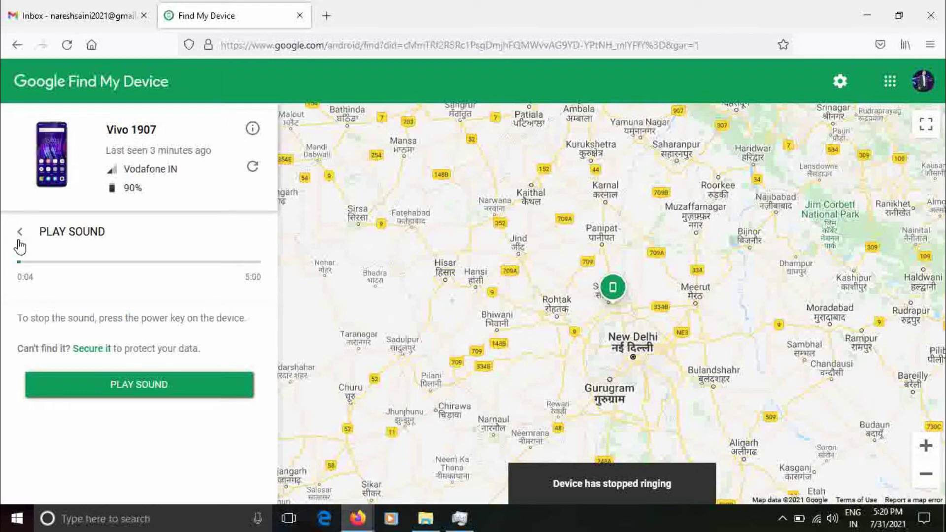
pyautogui.click(120, 388)
pyautogui.click(20, 235)
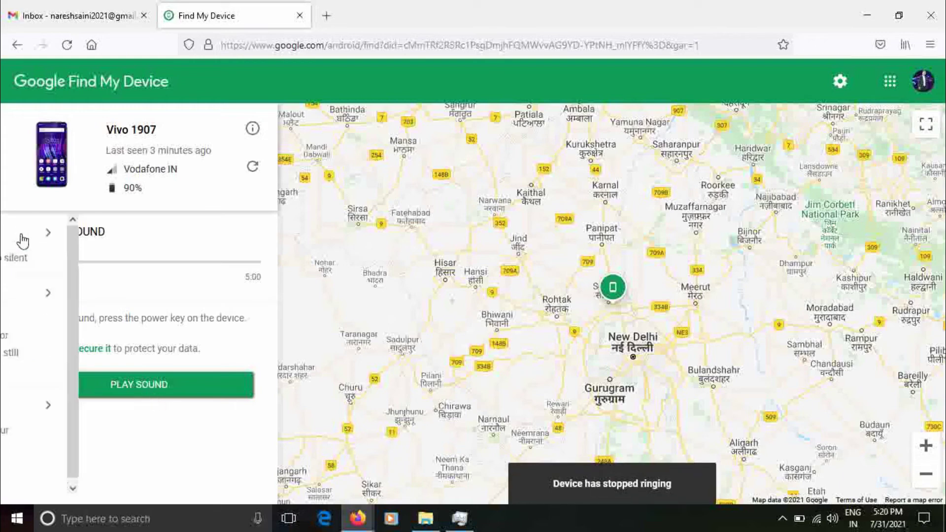
# Step: Review the Secure Device options for a recovery message and phone number, and return to the device actions
pyautogui.click(105, 306)
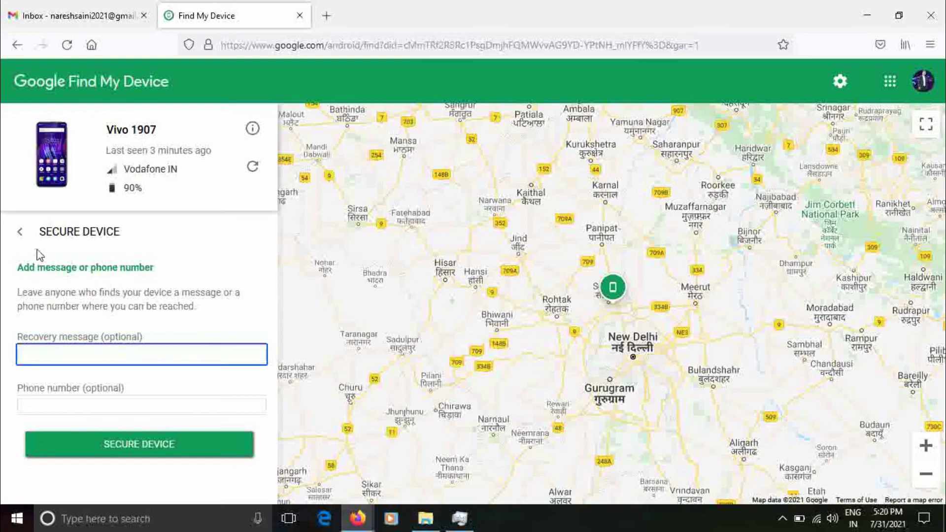
pyautogui.click(21, 234)
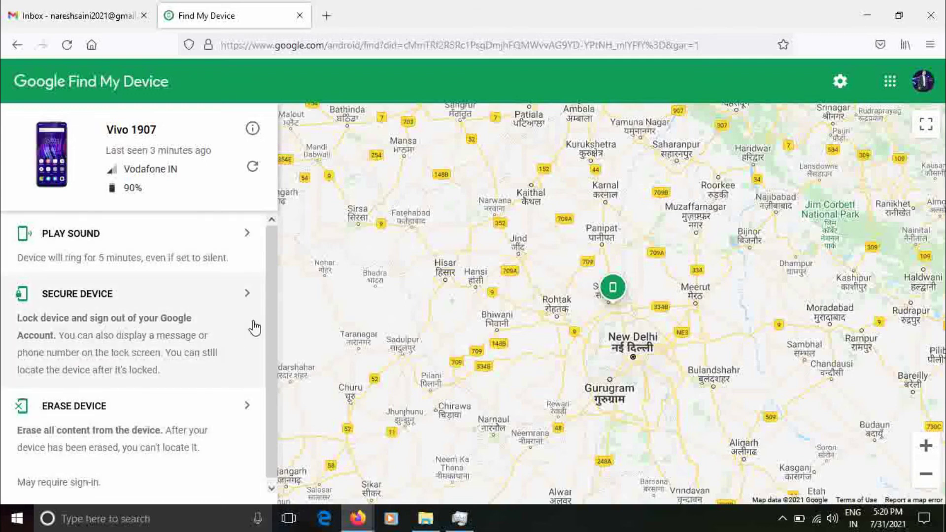
# Step: Try to erase all content from the Vivo 1907, submitting the identity check with the password field left empty
pyautogui.moveTo(271, 319); pyautogui.dragTo(263, 395)
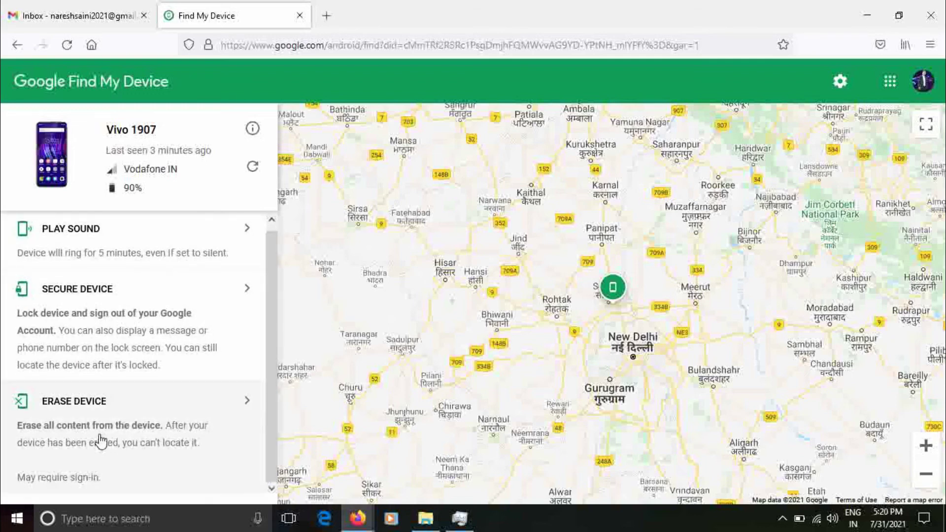
pyautogui.click(247, 408)
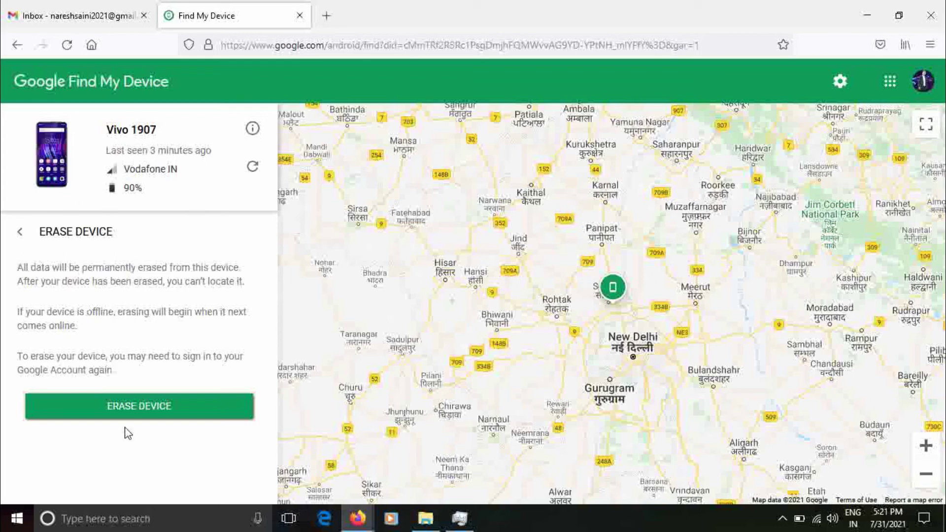
pyautogui.click(150, 409)
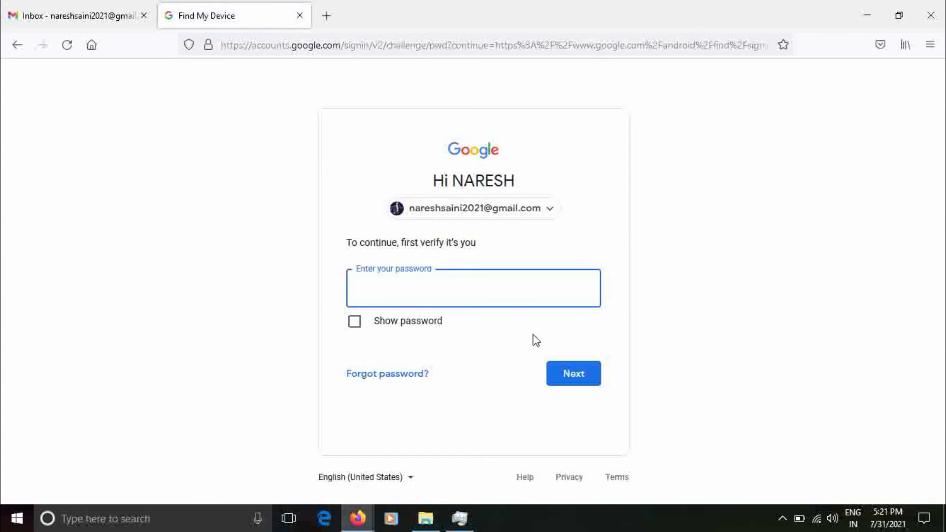
pyautogui.click(571, 380)
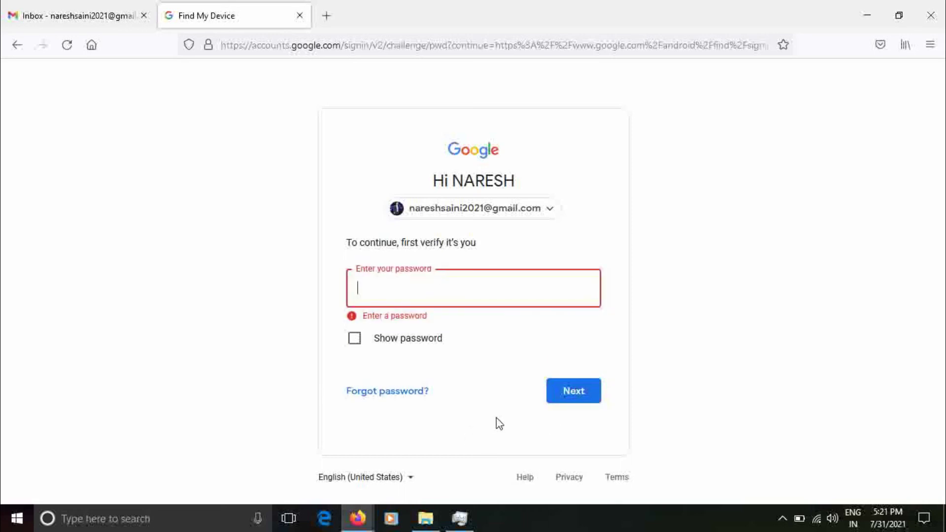